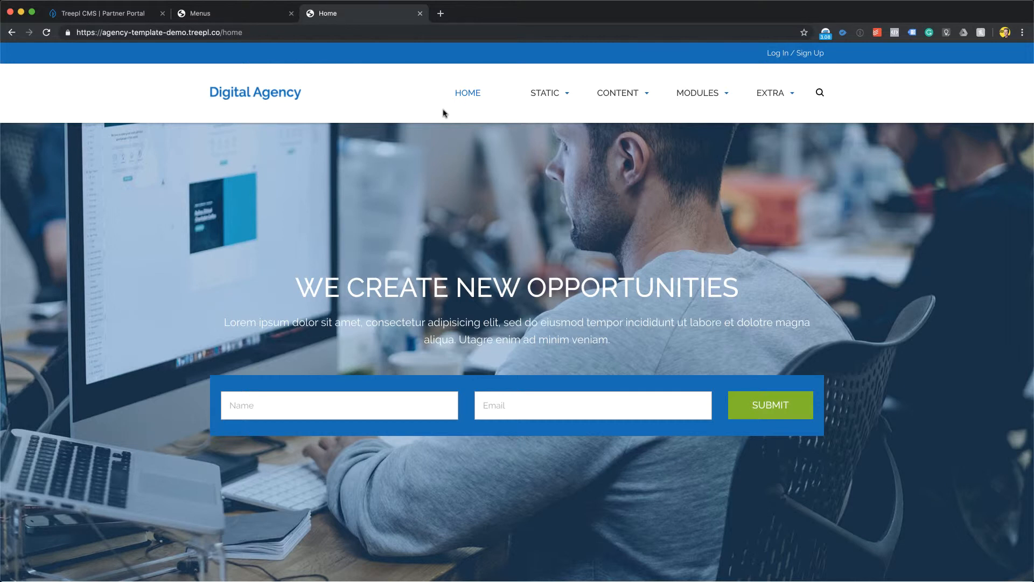
Examine the demo site's home page, from the header navigation and its submenus down to the footer site links.
{"action": "mouse_move", "coordinate": [771, 99]}
{"action": "mouse_move", "coordinate": [616, 113]}
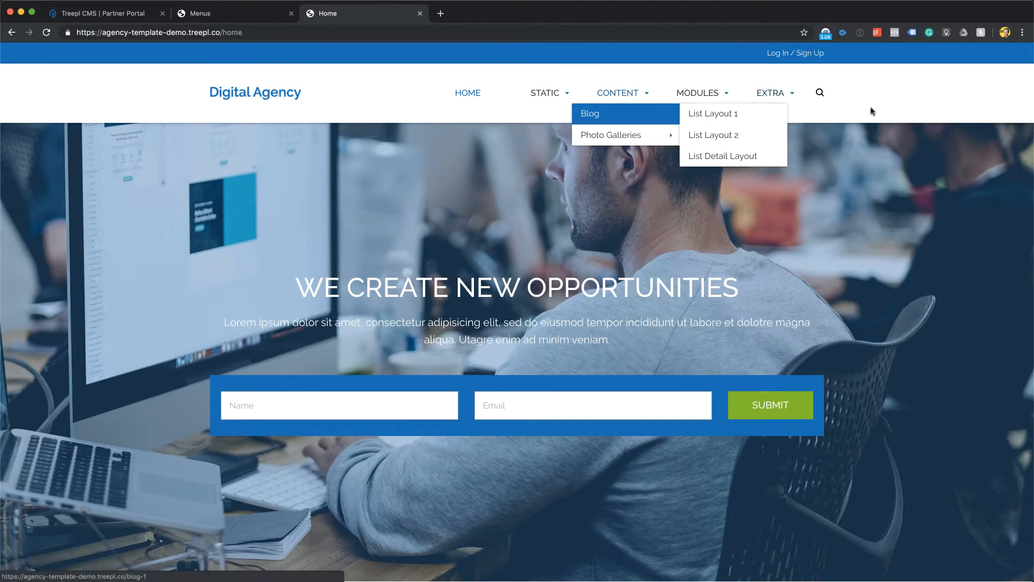
{"action": "scroll", "coordinate": [873, 111], "scroll_direction": "down", "scroll_amount": 1}
{"action": "scroll", "coordinate": [910, 172], "scroll_direction": "down", "scroll_amount": 15}
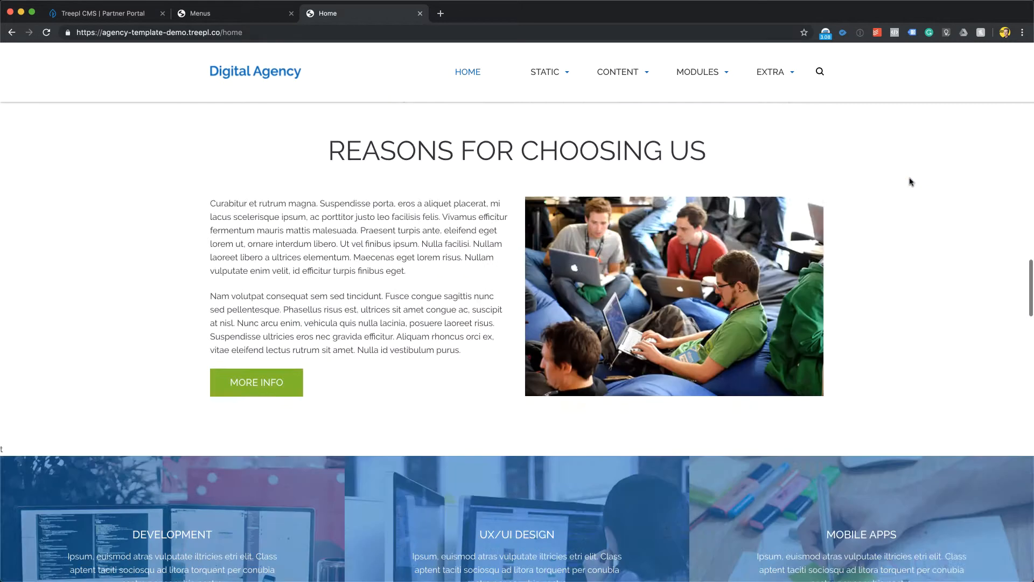
{"action": "scroll", "coordinate": [910, 182], "scroll_direction": "down", "scroll_amount": 10}
{"action": "left_click_drag", "start_coordinate": [367, 441], "coordinate": [429, 511]}
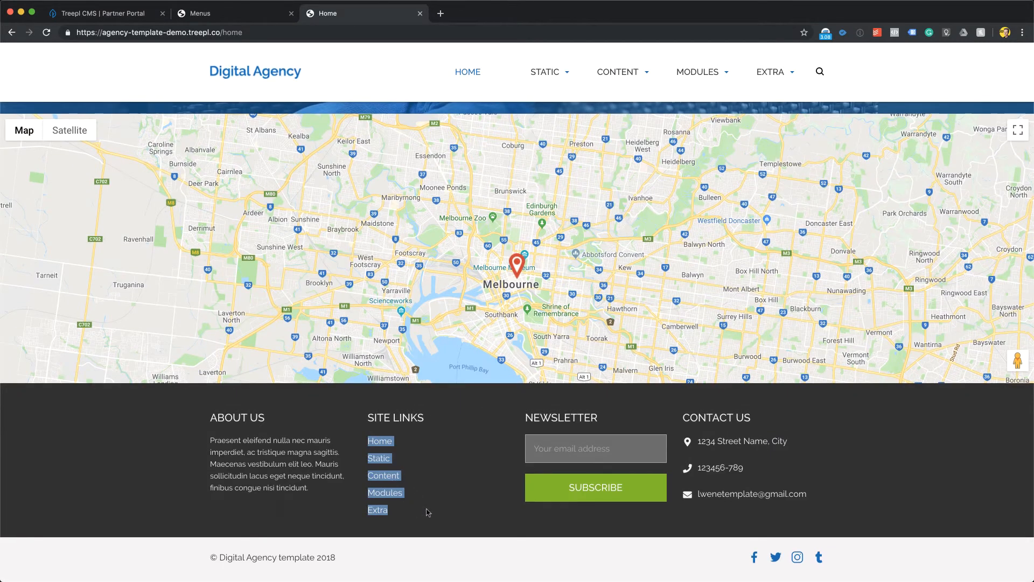
{"action": "left_click", "coordinate": [429, 510]}
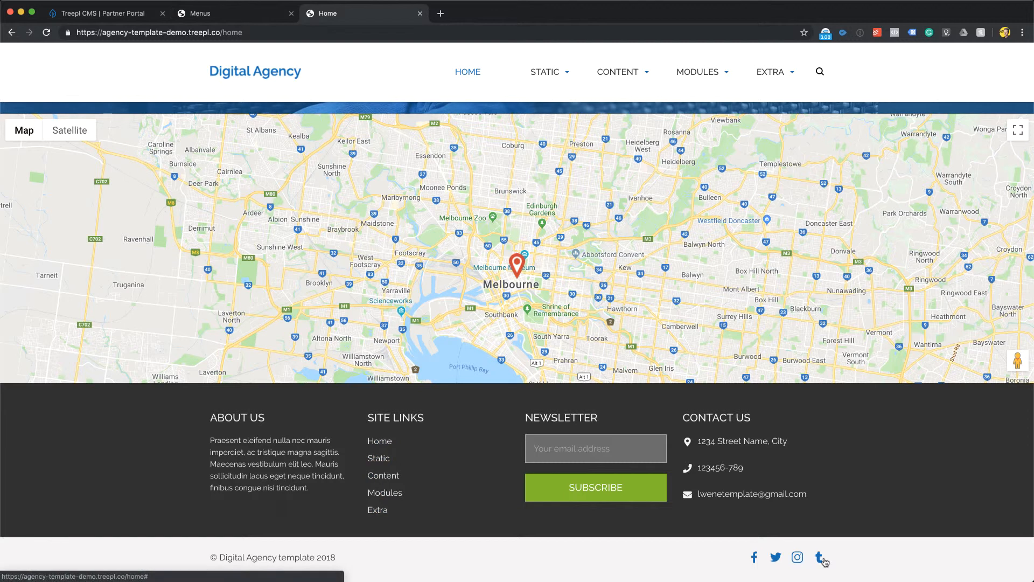
Switch to the Treepl CMS admin and open the Main nav menu for editing.
{"action": "left_click", "coordinate": [234, 16]}
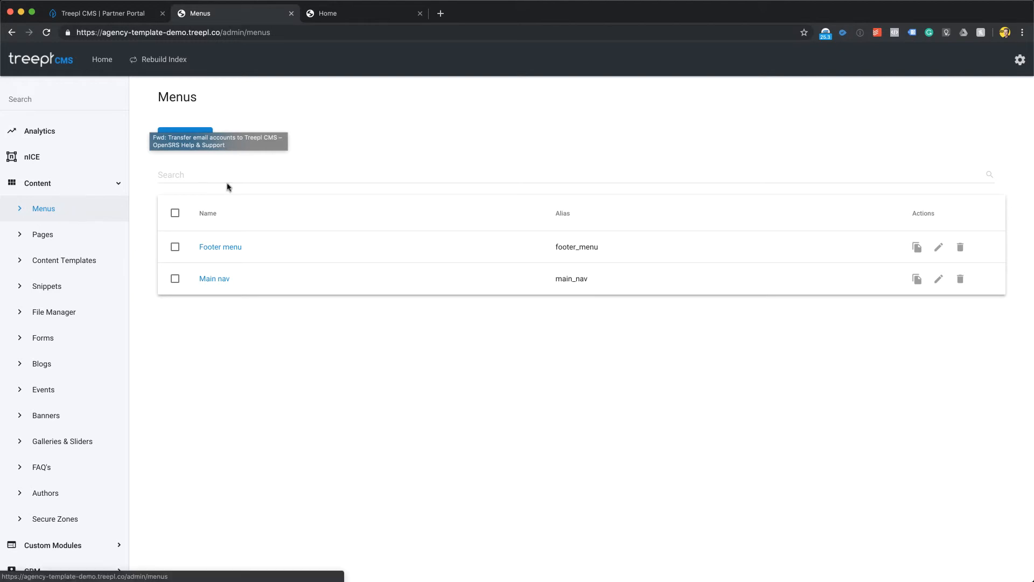
{"action": "left_click", "coordinate": [295, 173]}
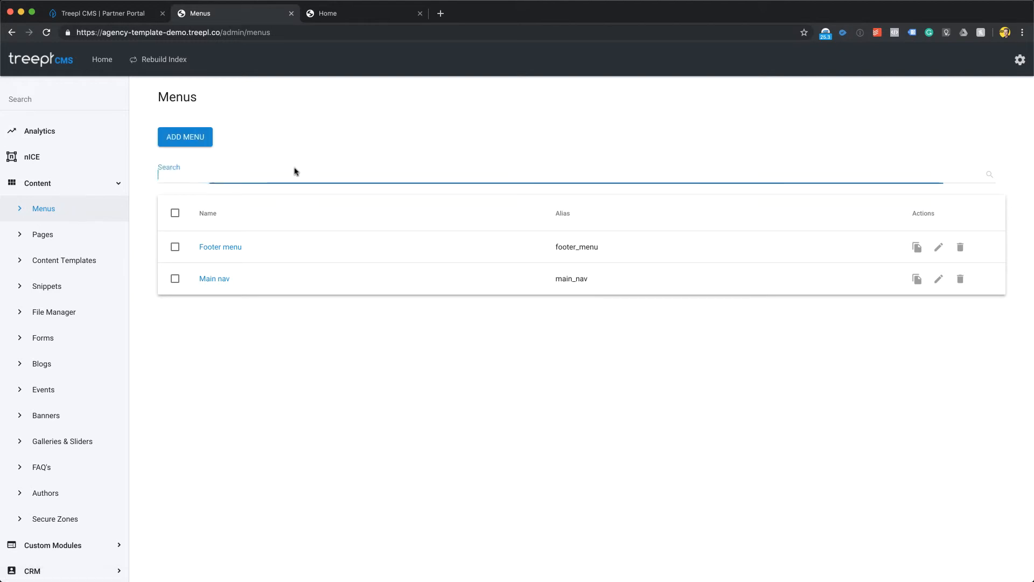
{"action": "left_click", "coordinate": [217, 279]}
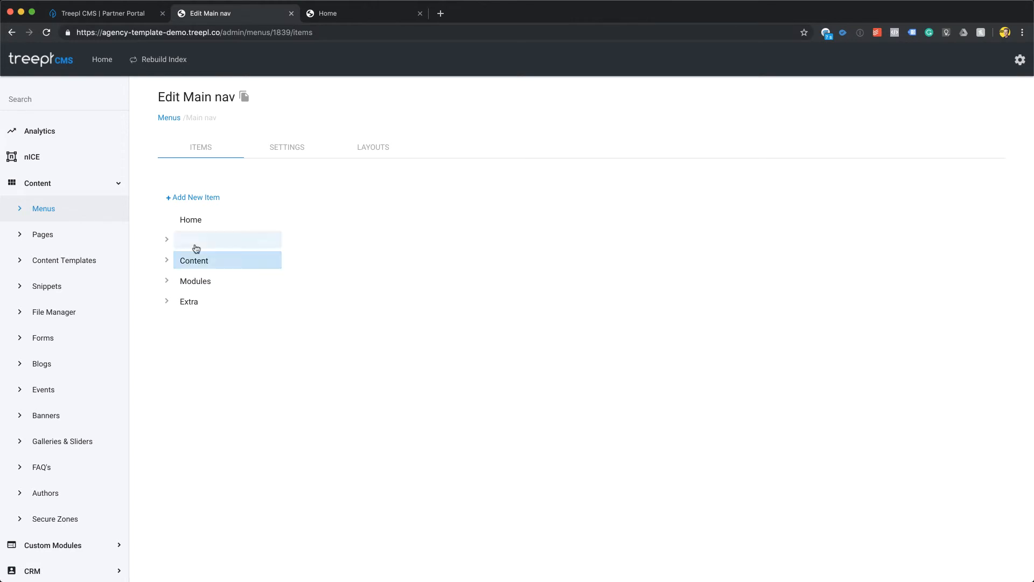
Open the Home menu item and review its detail fields, from item name and URL to custom attribute.
{"action": "left_click", "coordinate": [212, 219]}
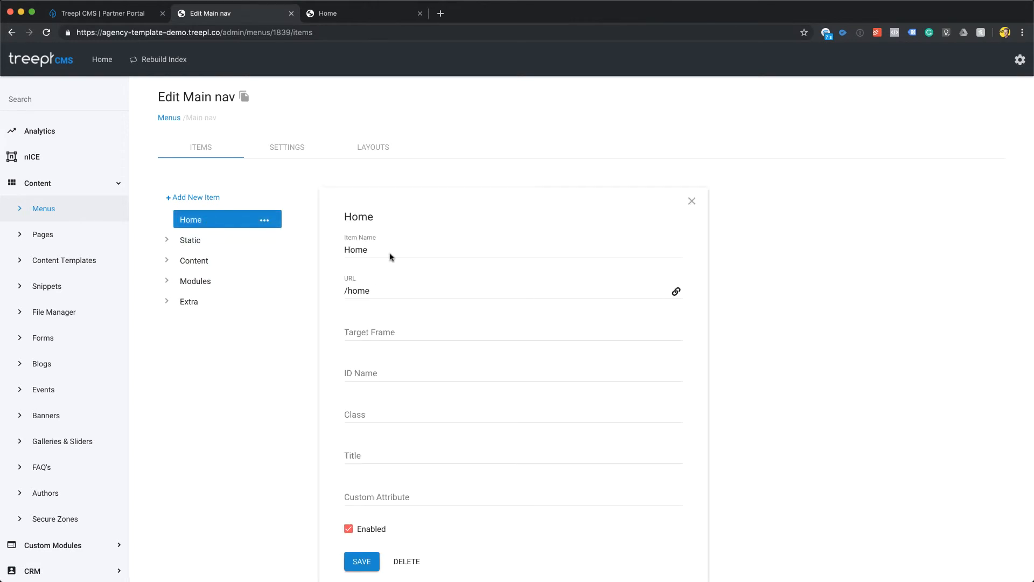
{"action": "scroll", "coordinate": [382, 436], "scroll_direction": "down", "scroll_amount": 3}
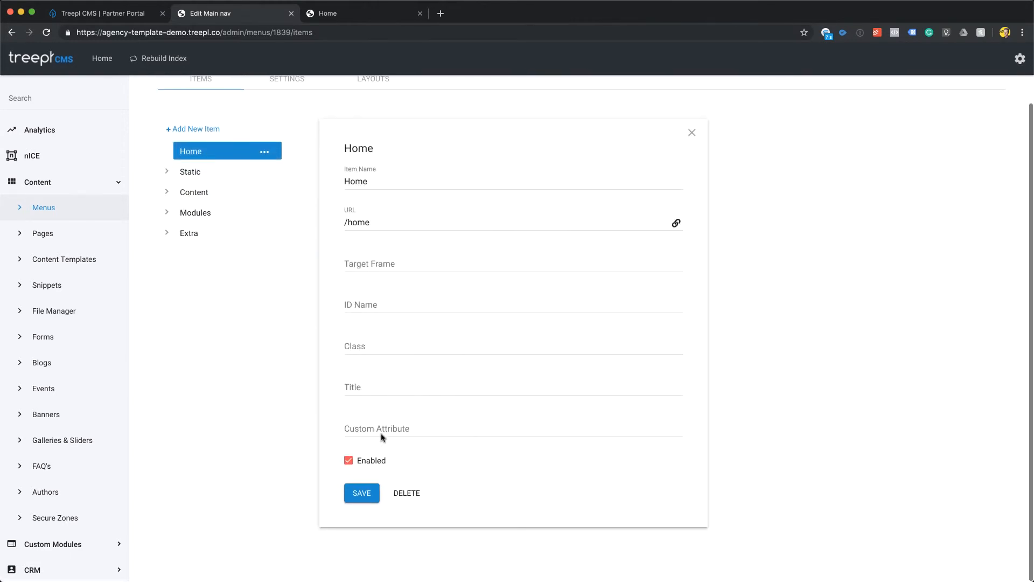
{"action": "left_click_drag", "start_coordinate": [368, 186], "coordinate": [348, 187]}
{"action": "left_click", "coordinate": [382, 198]}
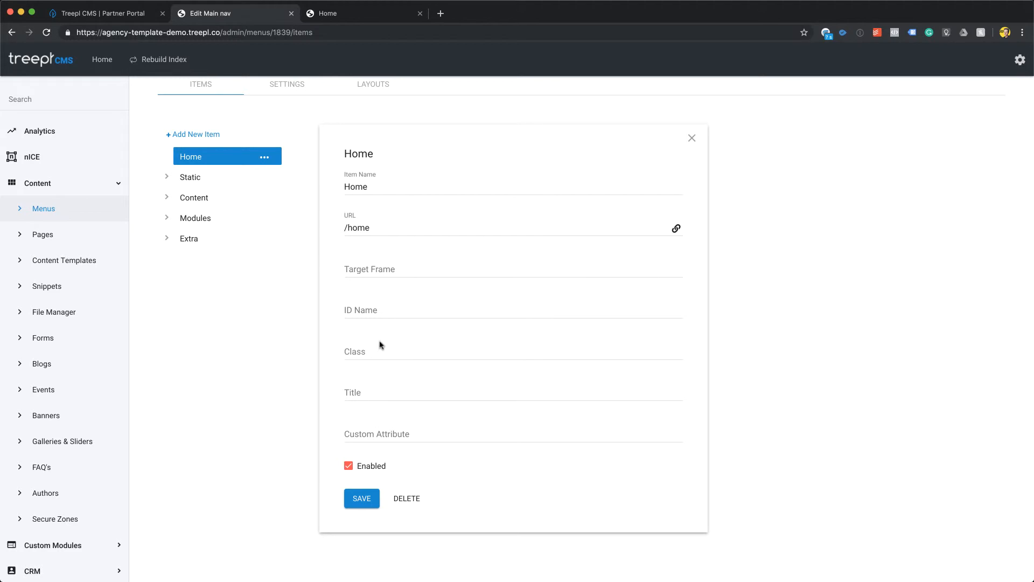
{"action": "scroll", "coordinate": [396, 348], "scroll_direction": "up", "scroll_amount": 2}
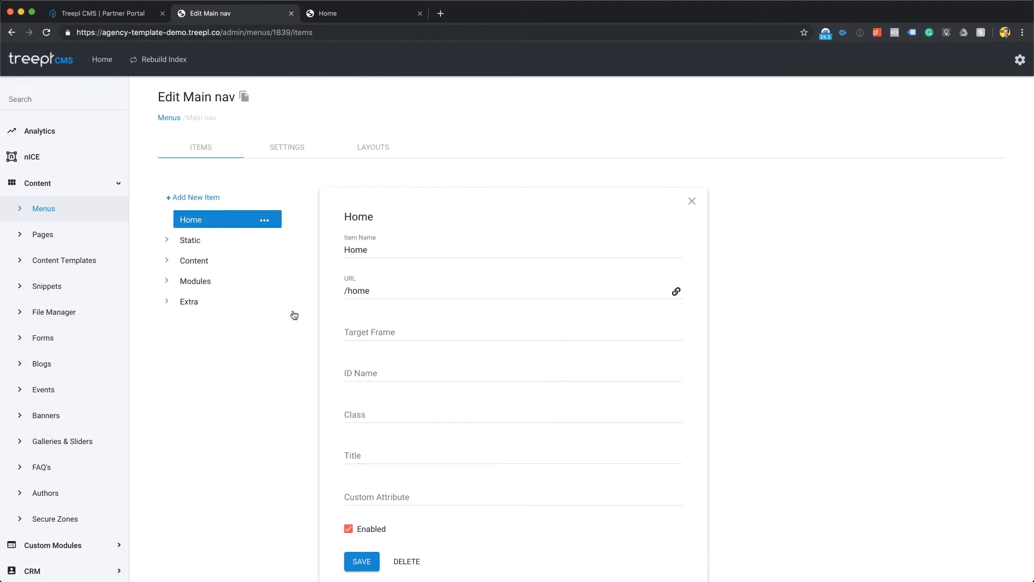
Expand the Static, Content and Blog items in the menu tree to inspect their sub-items.
{"action": "left_click", "coordinate": [167, 240]}
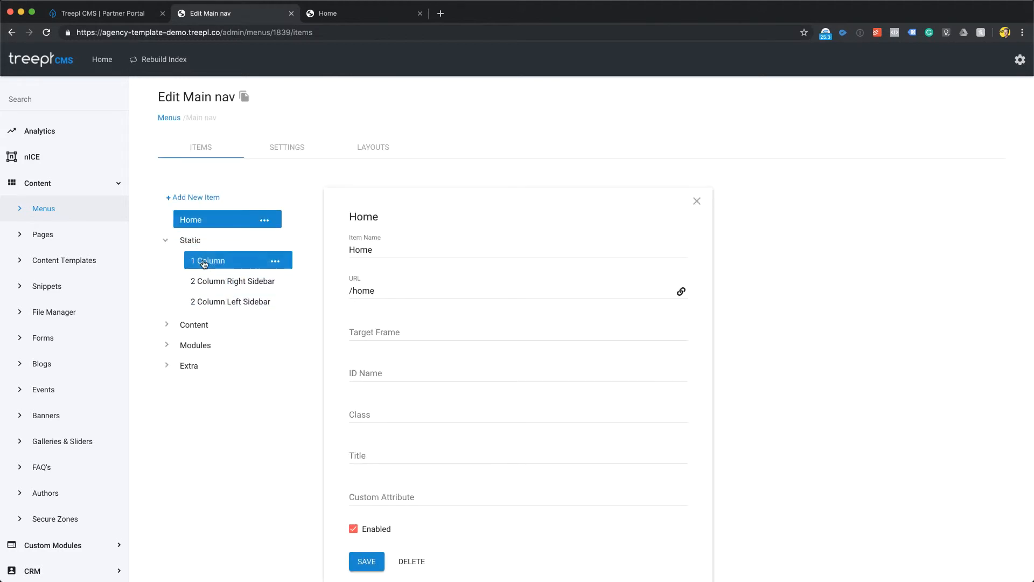
{"action": "left_click", "coordinate": [167, 325]}
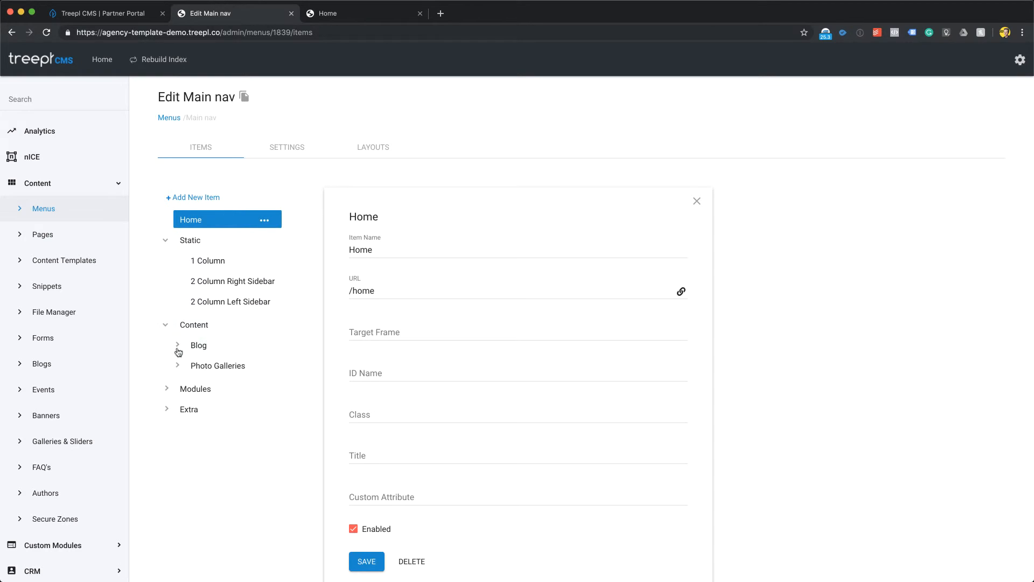
{"action": "left_click", "coordinate": [177, 345]}
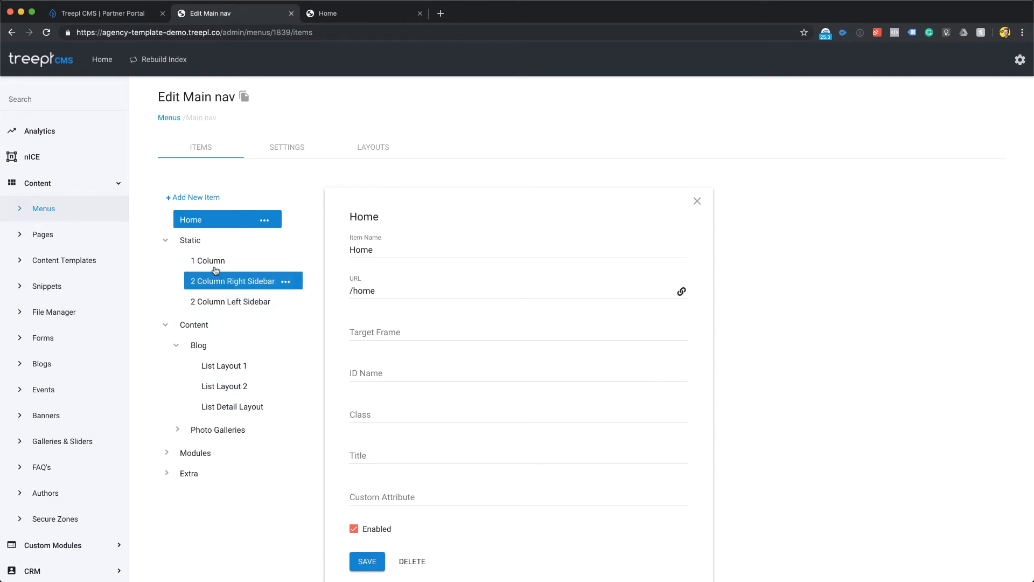
Move the Home item down between Modules and Extra, nest it inside Modules, and expand Modules.
{"action": "left_click_drag", "start_coordinate": [212, 222], "coordinate": [210, 476]}
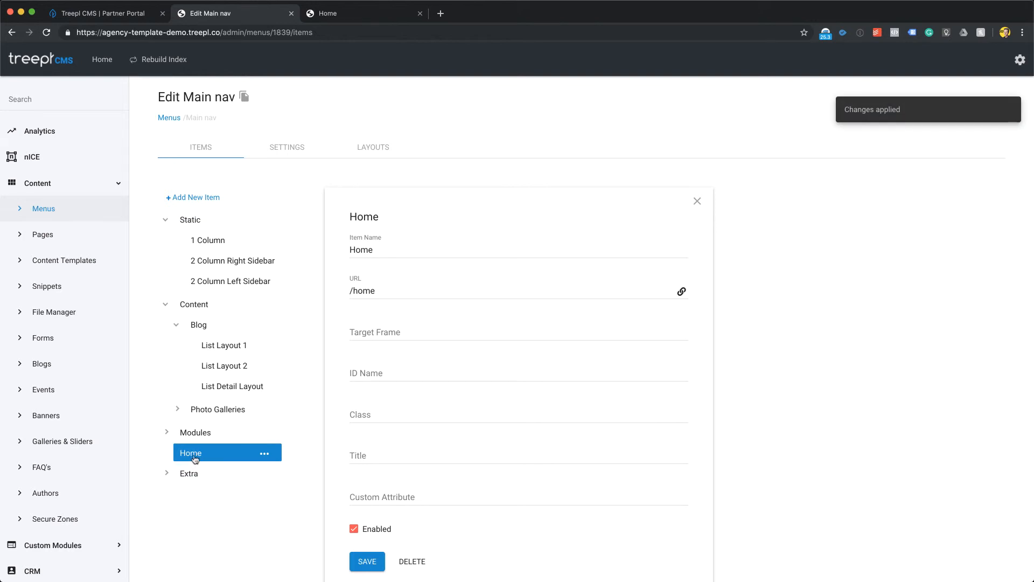
{"action": "left_click_drag", "start_coordinate": [196, 457], "coordinate": [194, 433]}
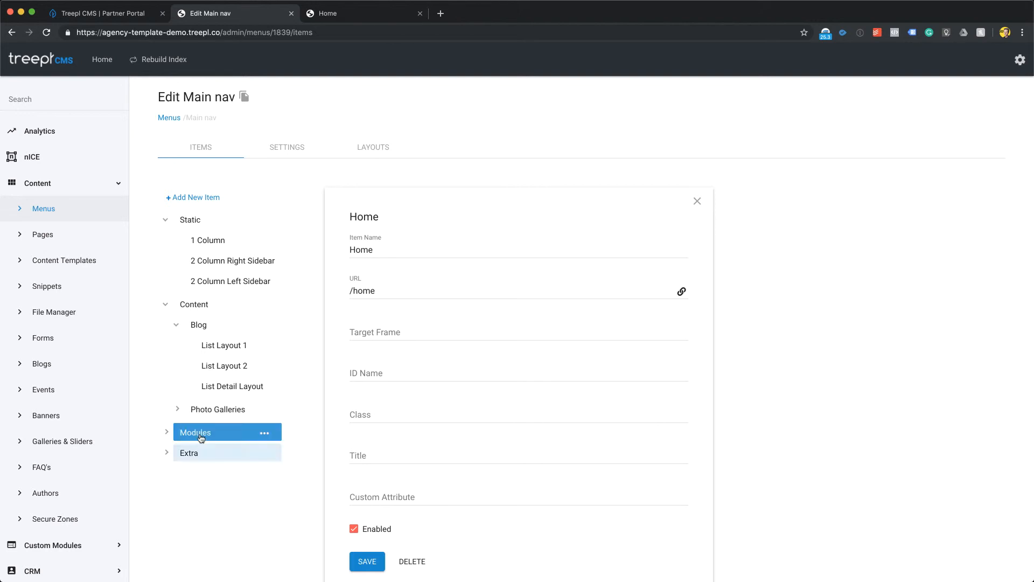
{"action": "left_click", "coordinate": [167, 433]}
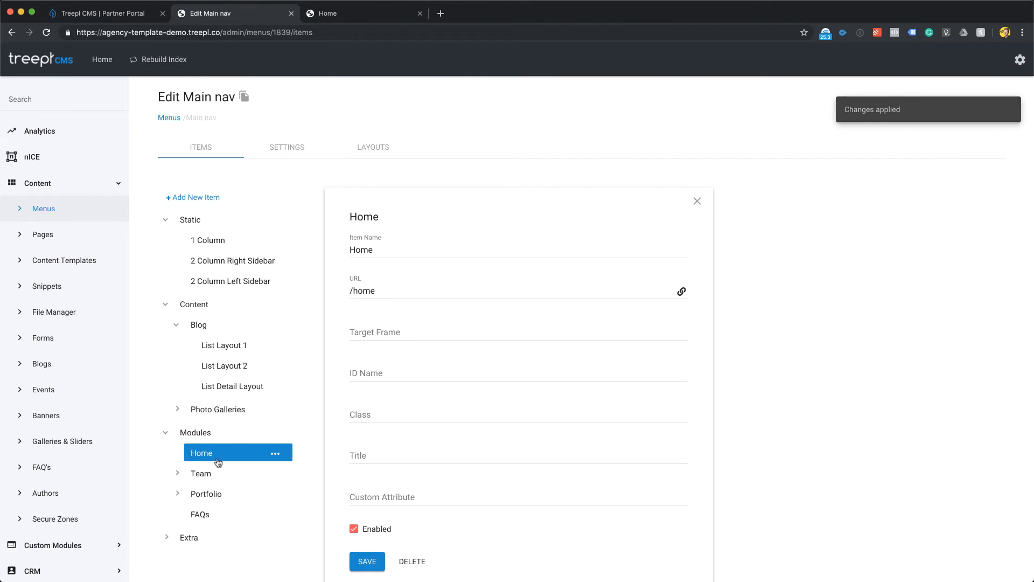
Review the Main nav menu's settings and layout groups, and return to the list of menus.
{"action": "left_click", "coordinate": [284, 156]}
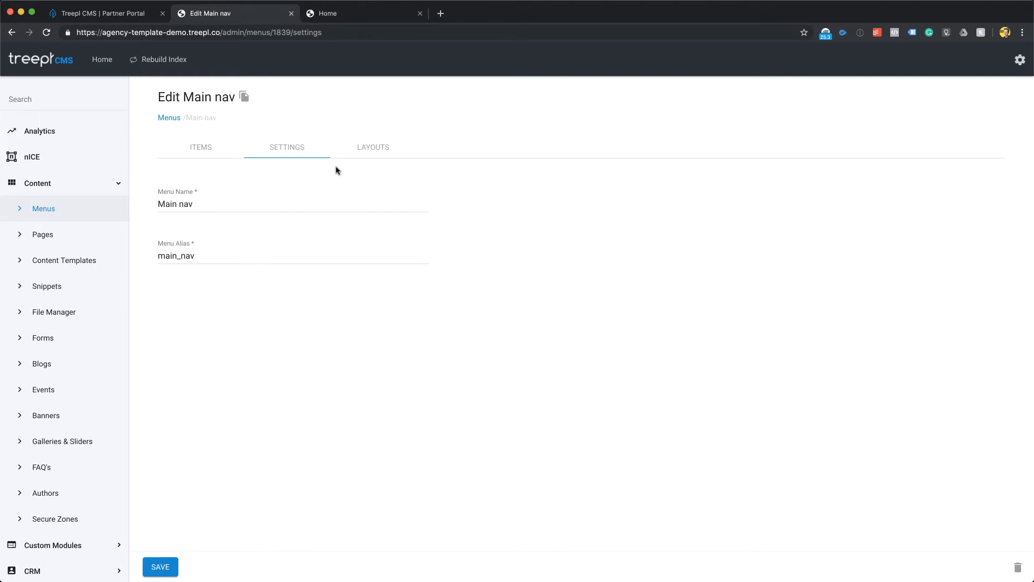
{"action": "left_click", "coordinate": [371, 153]}
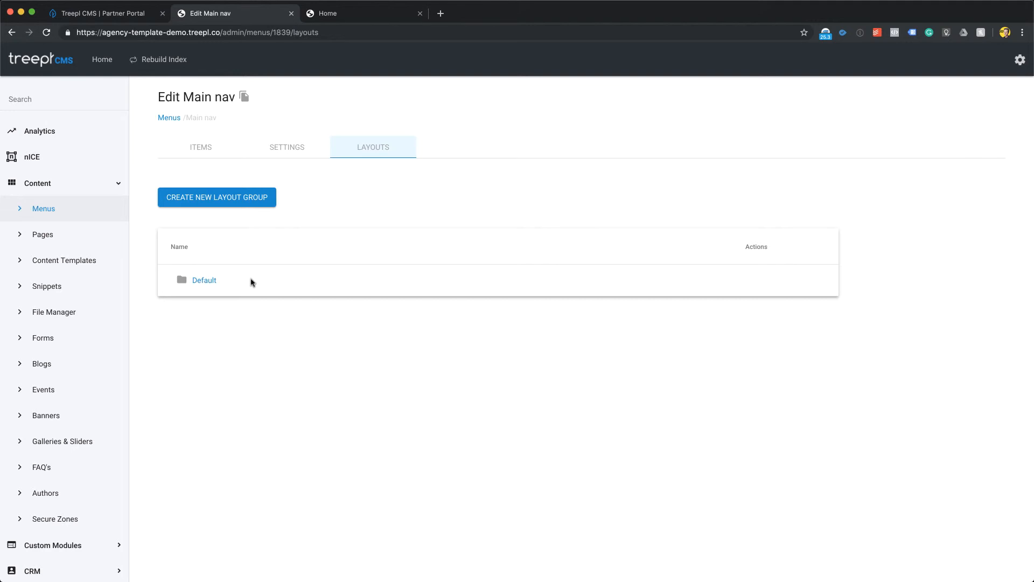
{"action": "left_click", "coordinate": [174, 116]}
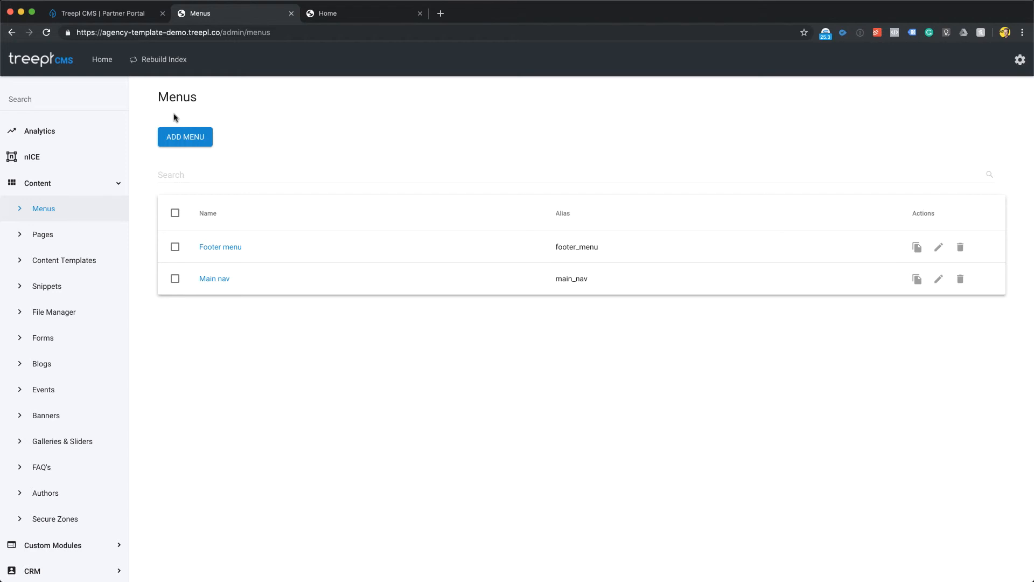
Open the Header snippet and locate the main_nav menu component in its code.
{"action": "left_click", "coordinate": [89, 290]}
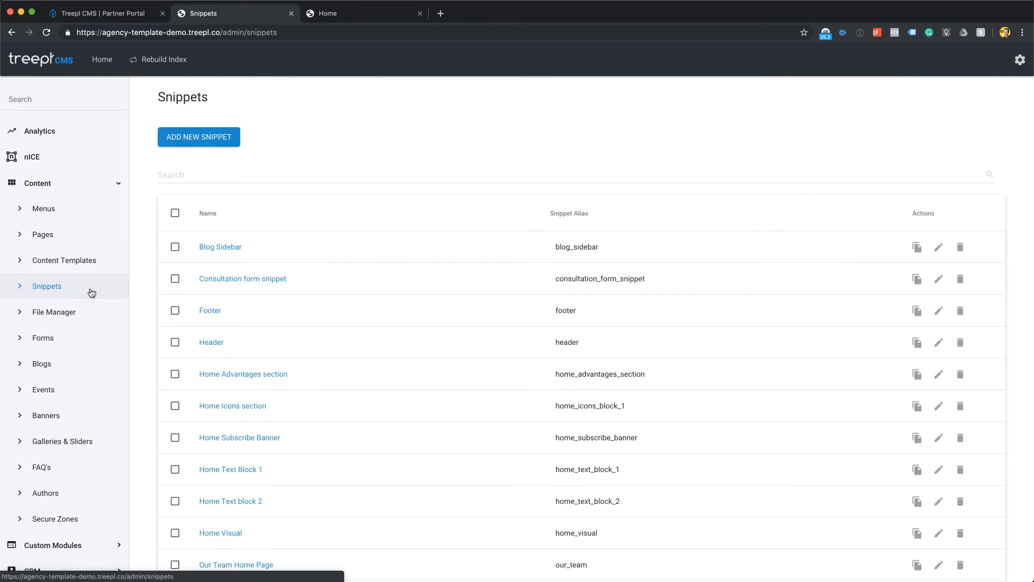
{"action": "left_click", "coordinate": [218, 345]}
{"action": "scroll", "coordinate": [361, 297], "scroll_direction": "down", "scroll_amount": 3}
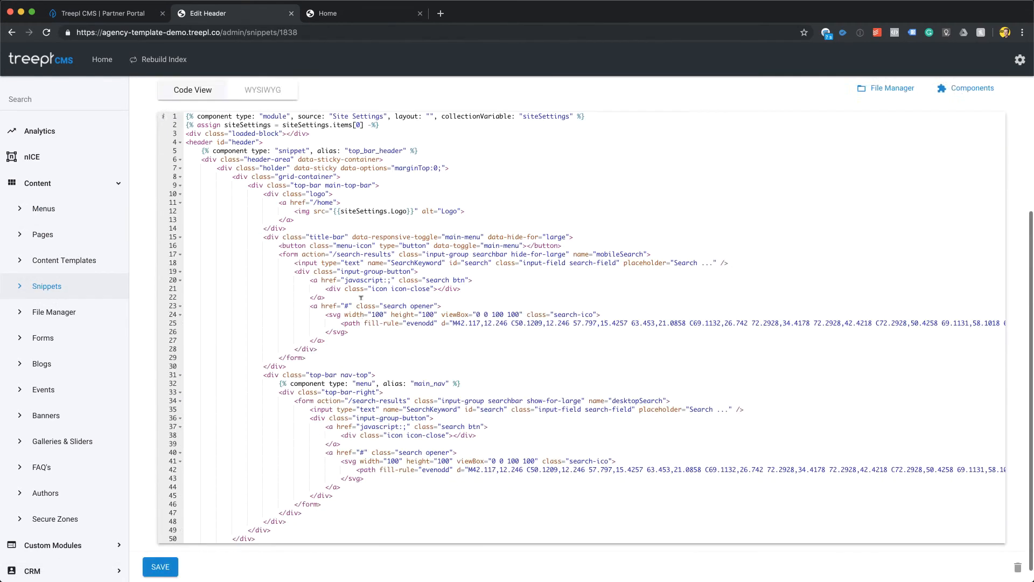
{"action": "scroll", "coordinate": [361, 298], "scroll_direction": "down", "scroll_amount": 2}
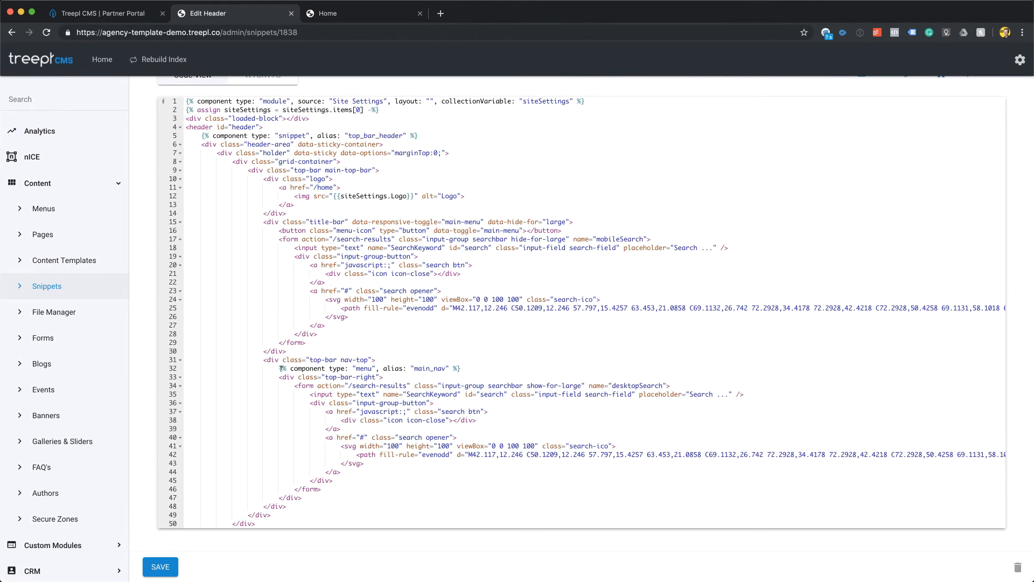
Examine the menu component tag on line 32, including its type and its main_nav alias.
{"action": "left_click_drag", "start_coordinate": [278, 366], "coordinate": [461, 368]}
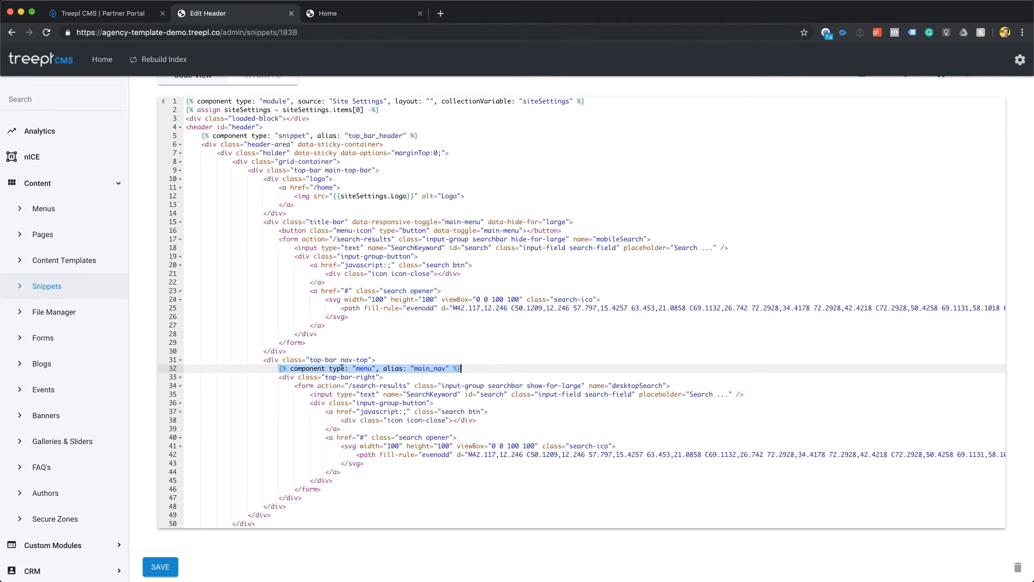
{"action": "double_click", "coordinate": [365, 368]}
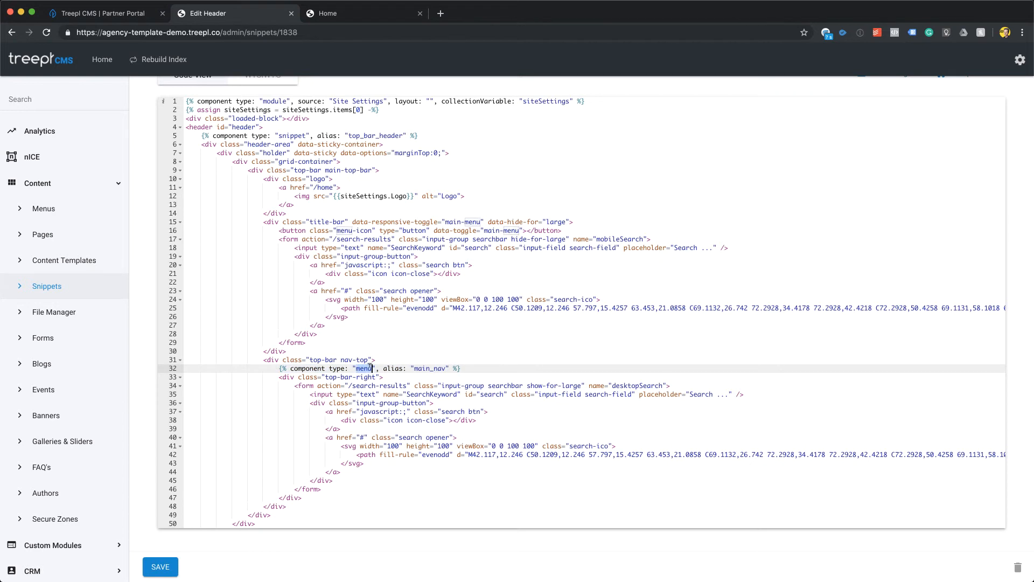
{"action": "left_click_drag", "start_coordinate": [382, 368], "coordinate": [278, 368]}
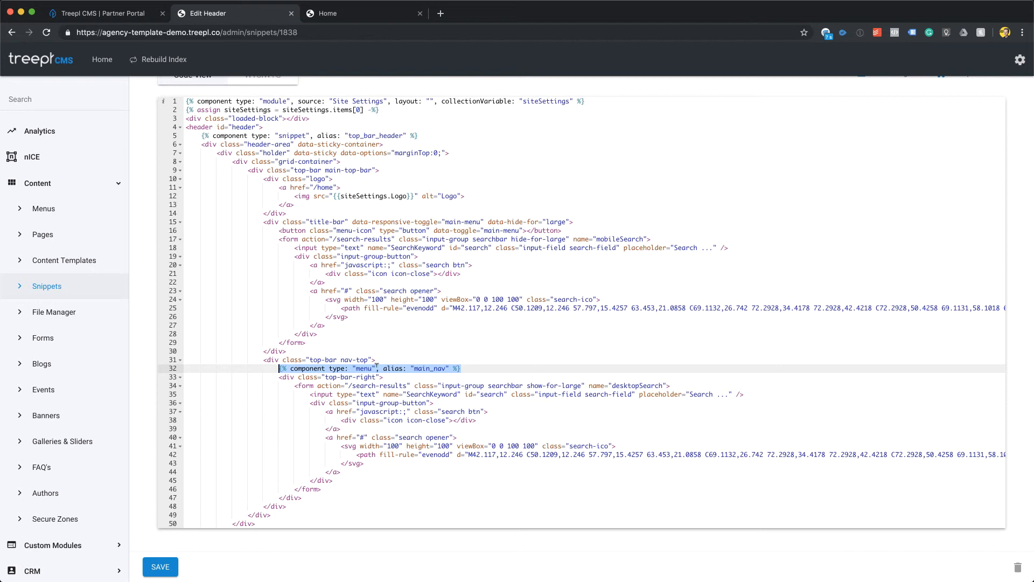
{"action": "left_click_drag", "start_coordinate": [462, 368], "coordinate": [279, 368]}
{"action": "left_click", "coordinate": [455, 367]}
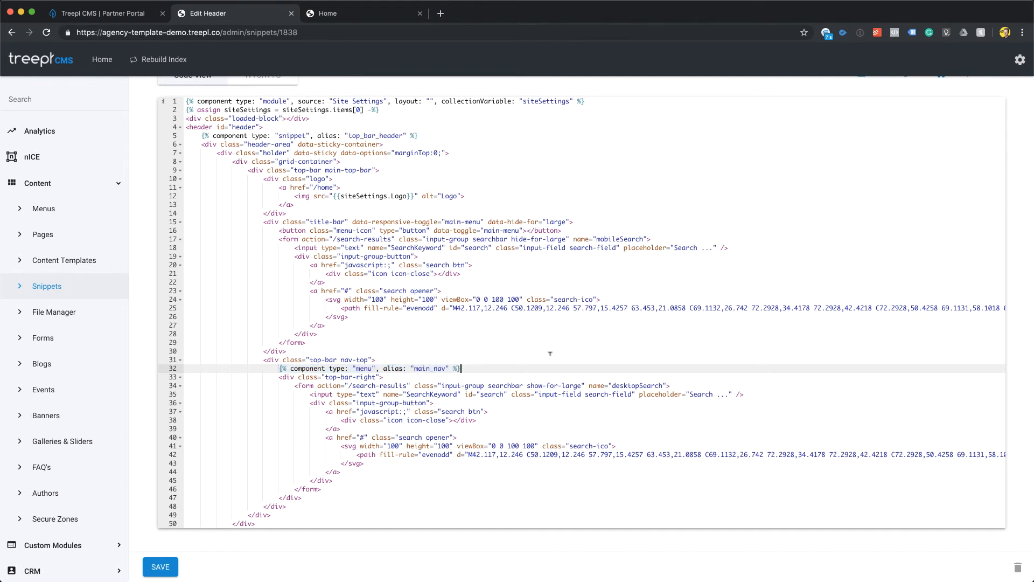
Generate the menu component code for Main nav with the Default layout group and copy it to the clipboard.
{"action": "scroll", "coordinate": [550, 354], "scroll_direction": "up", "scroll_amount": 4}
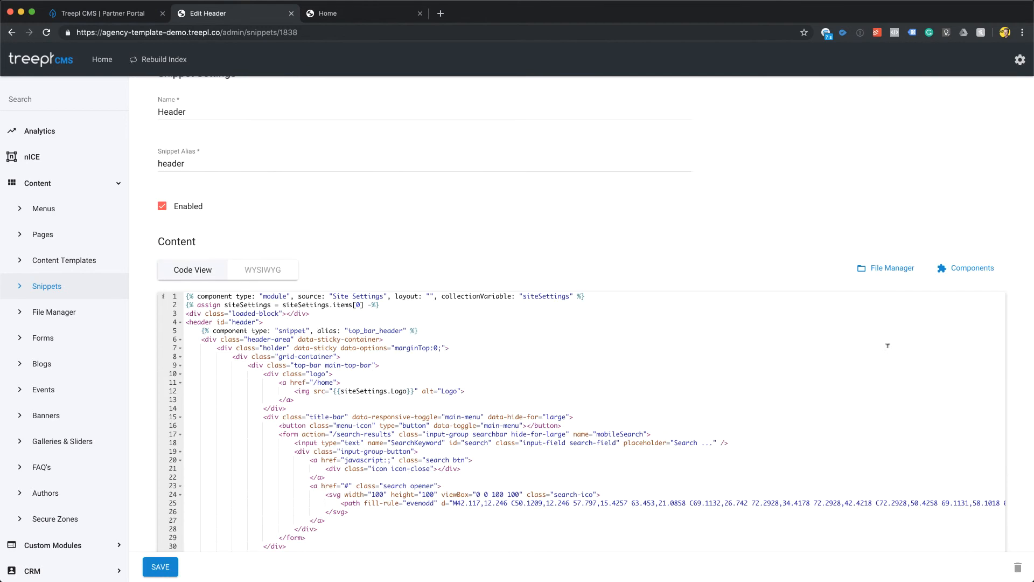
{"action": "left_click", "coordinate": [965, 267]}
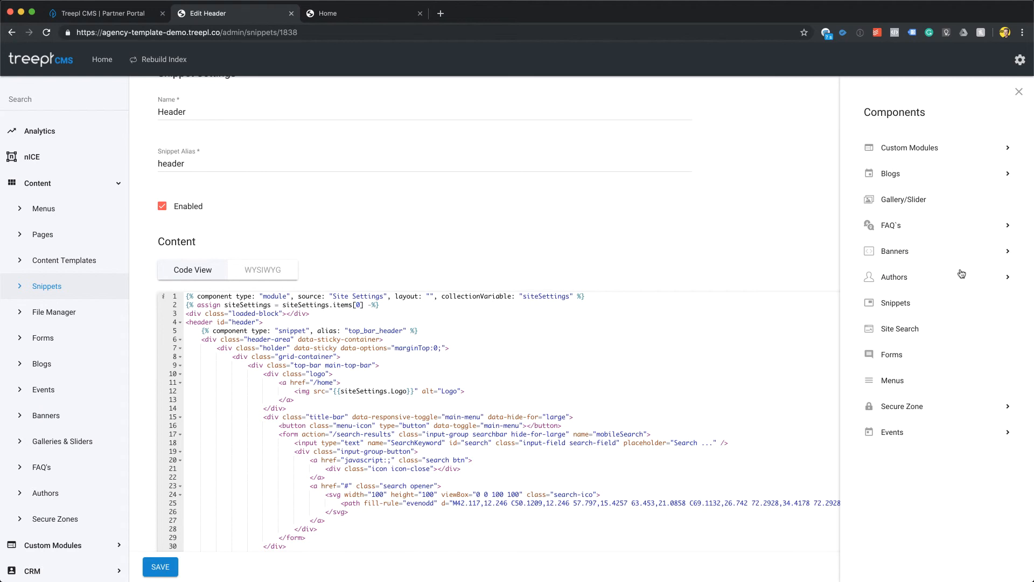
{"action": "left_click", "coordinate": [893, 384]}
{"action": "left_click", "coordinate": [732, 152]}
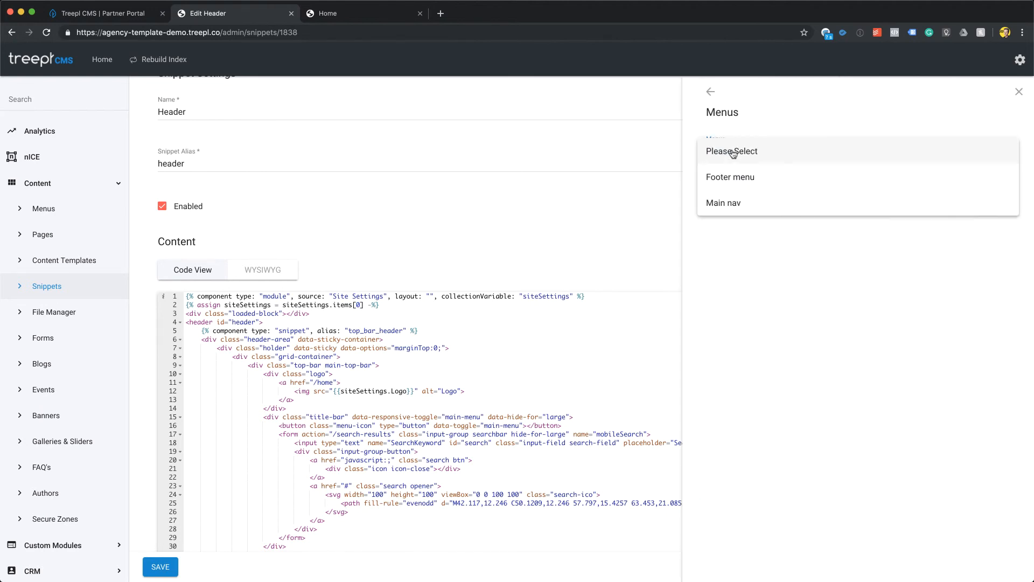
{"action": "left_click", "coordinate": [731, 206]}
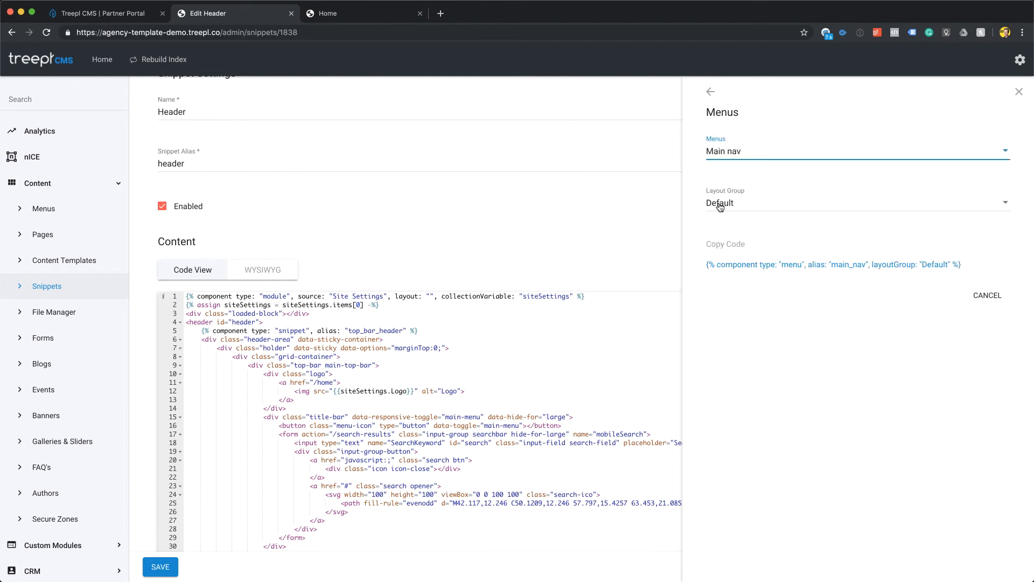
{"action": "left_click", "coordinate": [751, 209]}
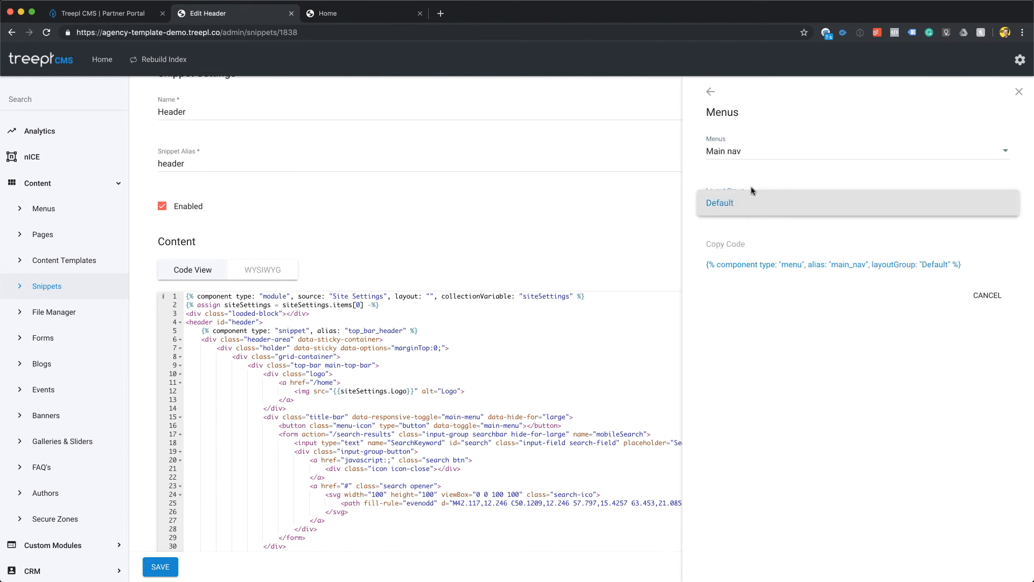
{"action": "left_click", "coordinate": [744, 203]}
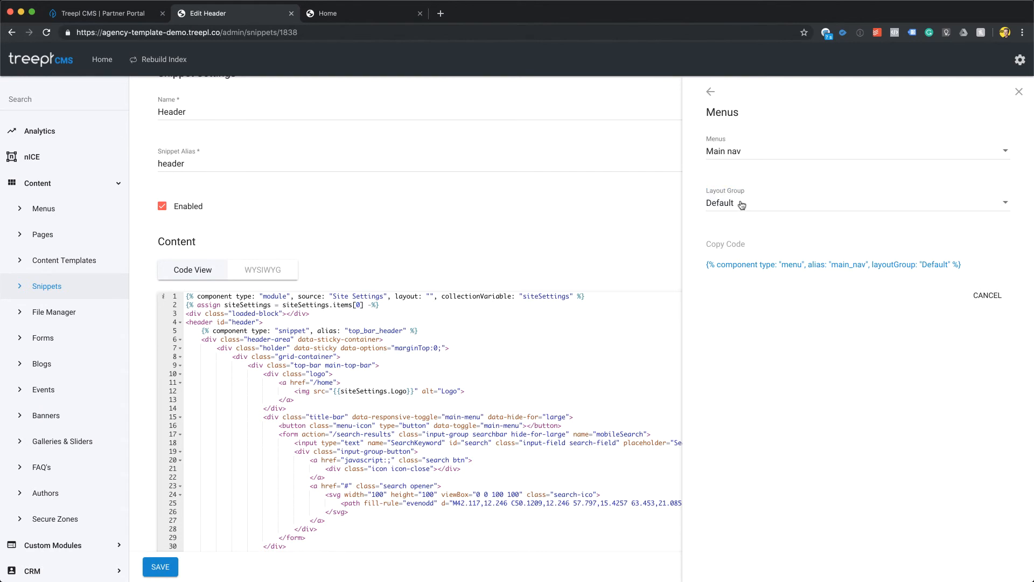
{"action": "left_click", "coordinate": [746, 269]}
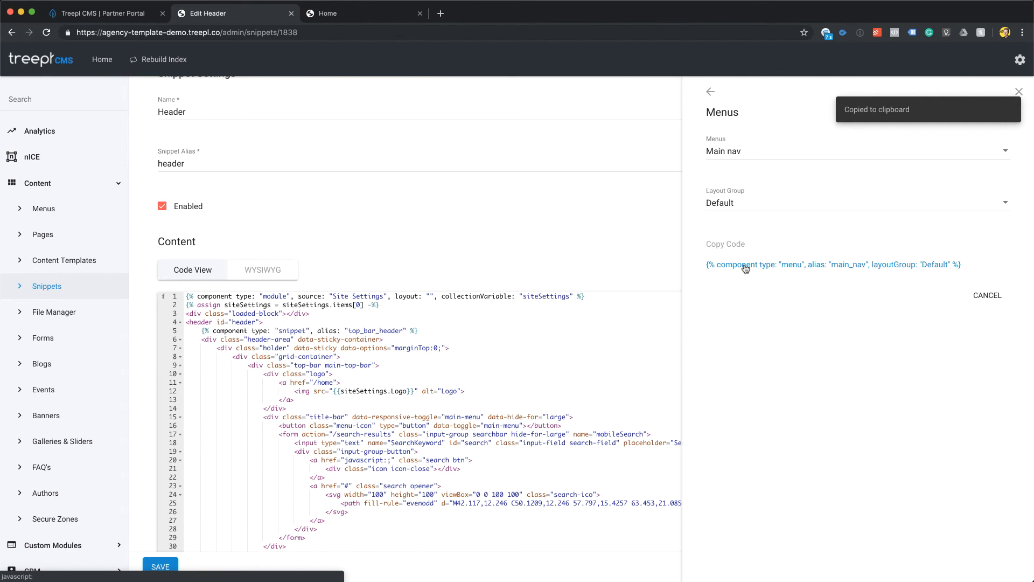
Replace the menu component tag on line 32 of the Header snippet with the copied Main nav code, and dismiss the component generator.
{"action": "scroll", "coordinate": [485, 431], "scroll_direction": "down", "scroll_amount": 3}
{"action": "left_click_drag", "start_coordinate": [461, 491], "coordinate": [282, 491]}
{"action": "key", "text": "BackSpace"}
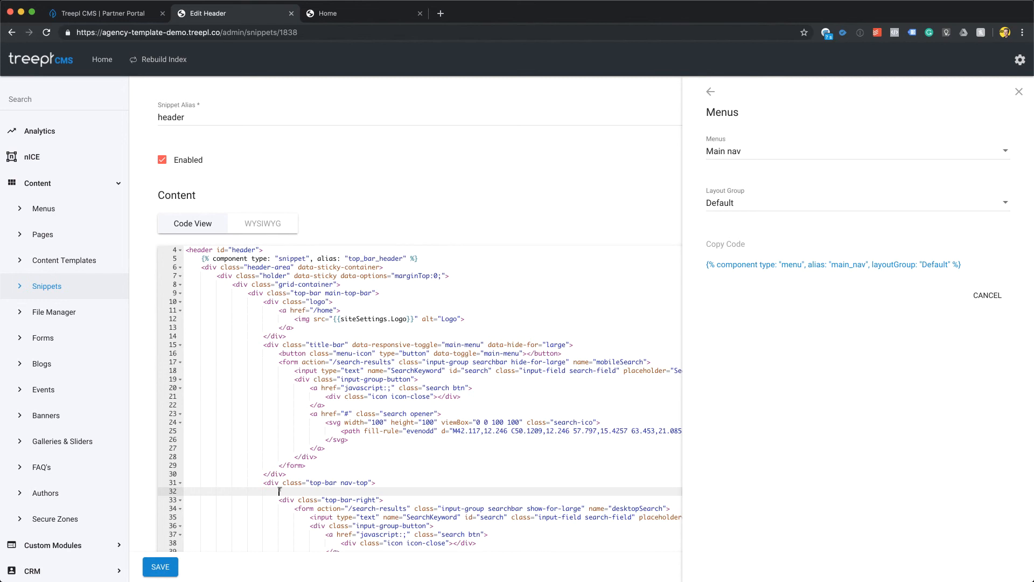
{"action": "key", "text": "super+v"}
{"action": "scroll", "coordinate": [569, 435], "scroll_direction": "down", "scroll_amount": 1}
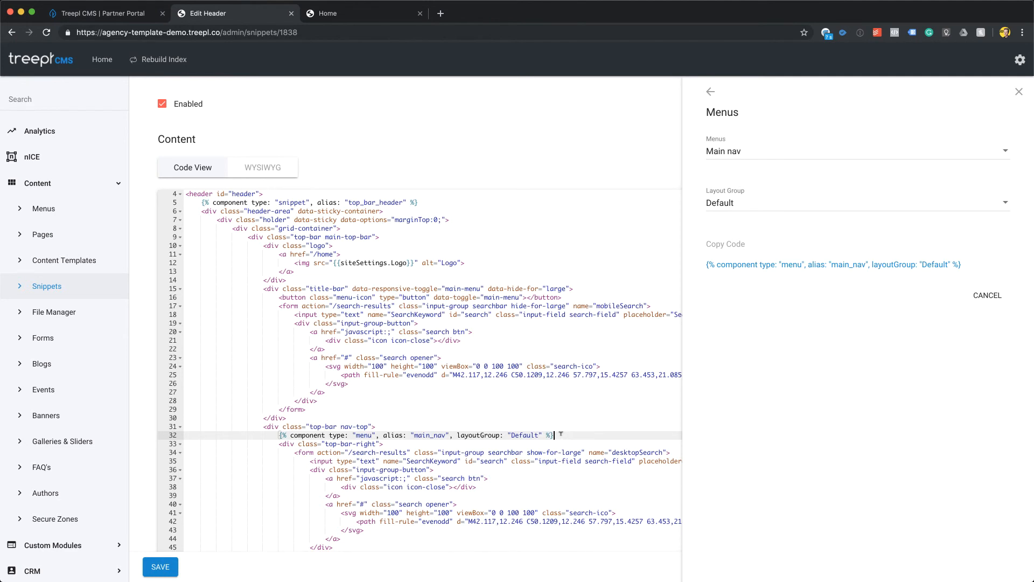
{"action": "left_click", "coordinate": [985, 295]}
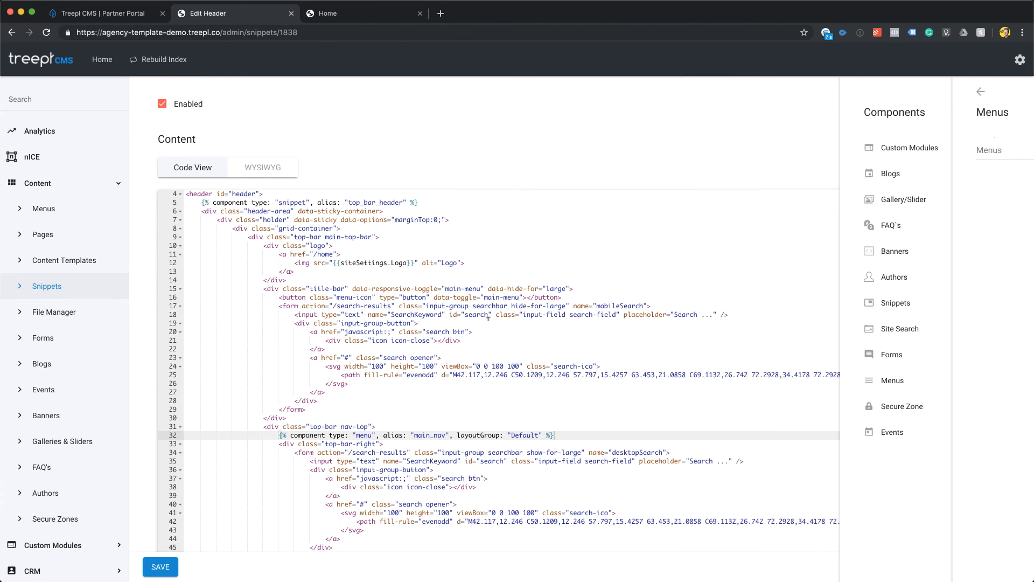
Review the layout files in the Main nav menu's Default layout group, and return to its list of layout groups.
{"action": "left_click", "coordinate": [60, 213]}
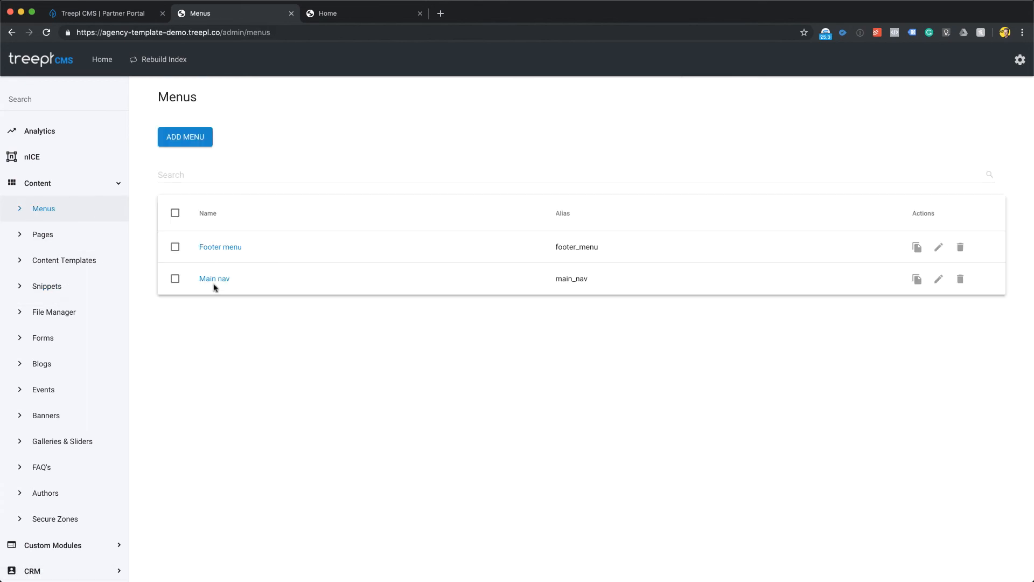
{"action": "left_click", "coordinate": [223, 280]}
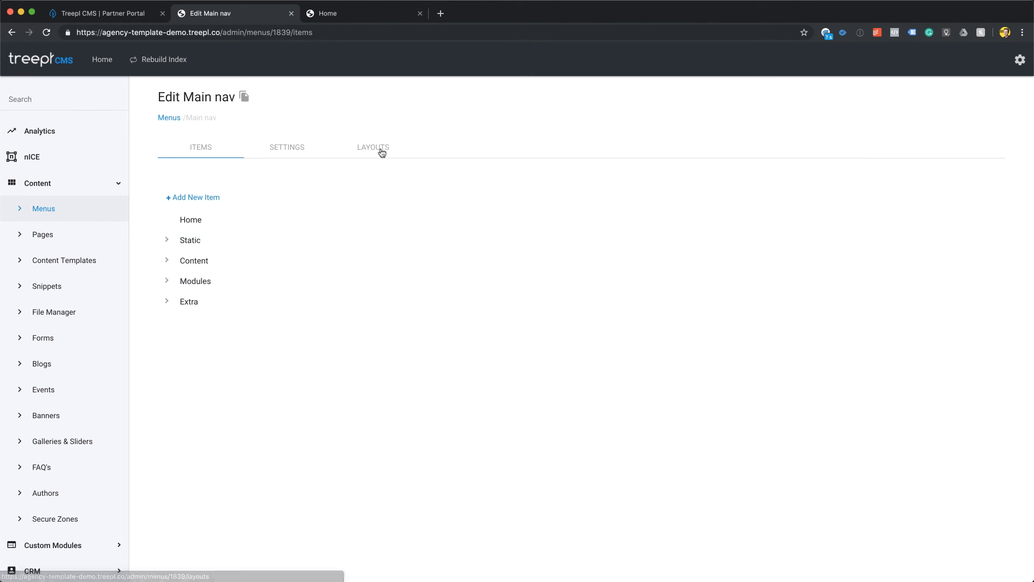
{"action": "left_click", "coordinate": [381, 153]}
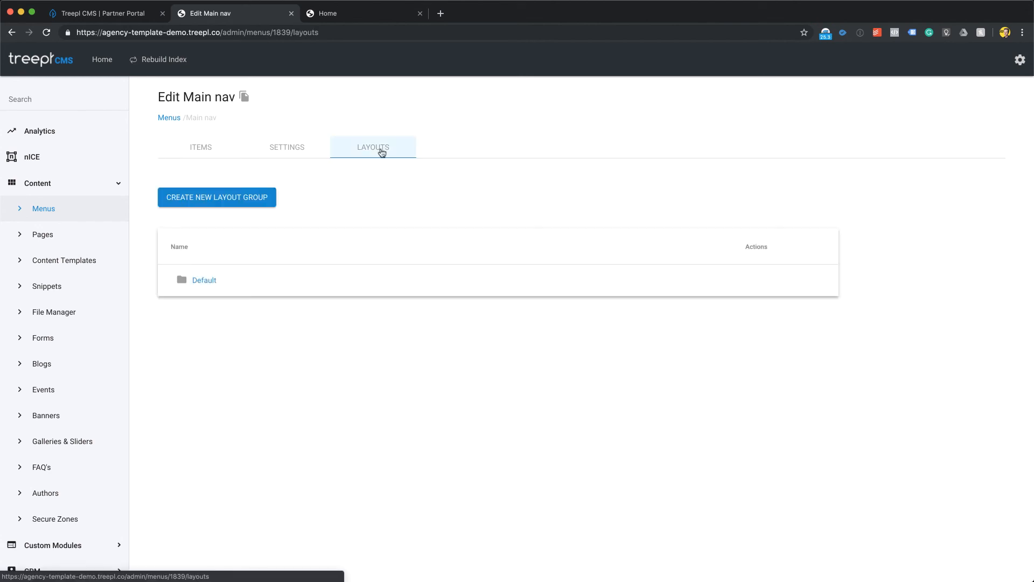
{"action": "left_click", "coordinate": [203, 281]}
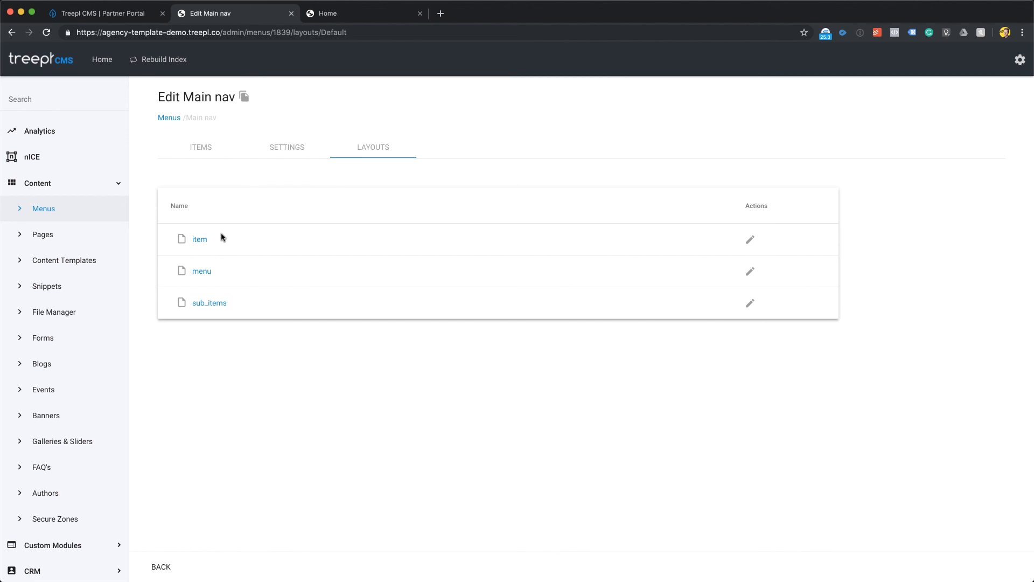
{"action": "left_click", "coordinate": [376, 153]}
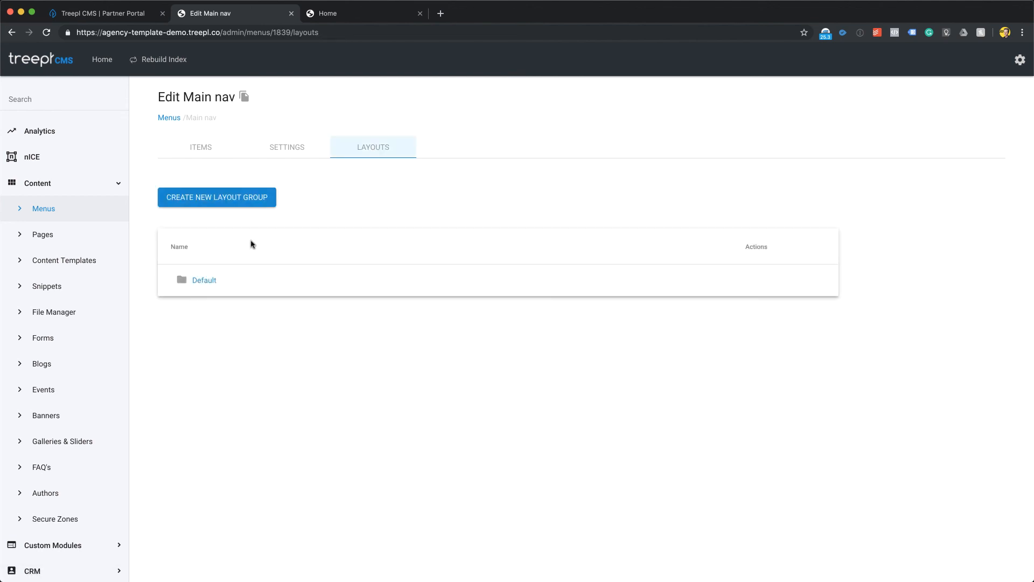